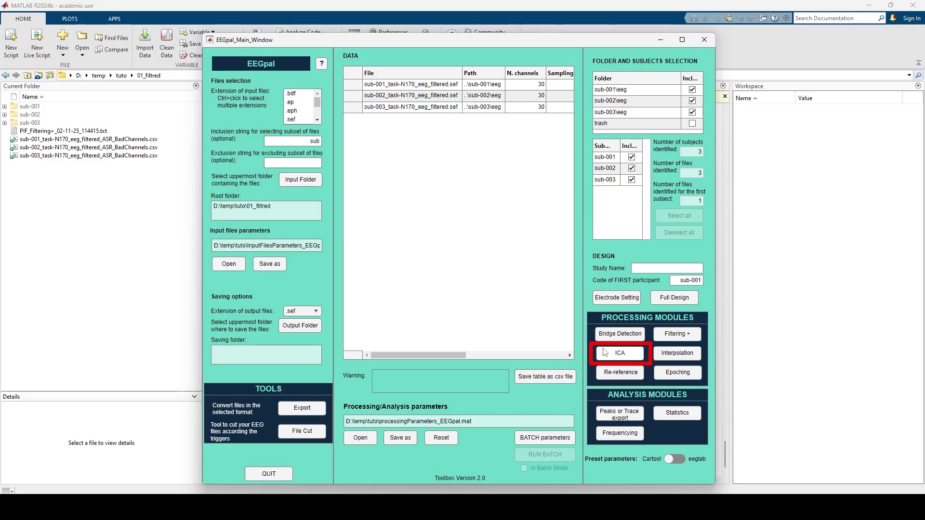
Open the ICA module and list the bad channels to ignore: 1 31 for sub-002 and 6 for sub-003.
click(634, 357)
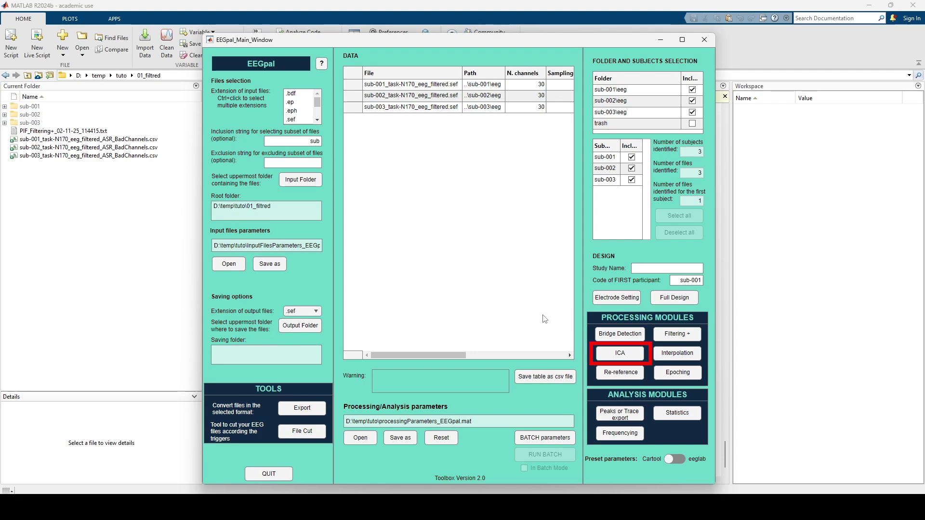
click(621, 354)
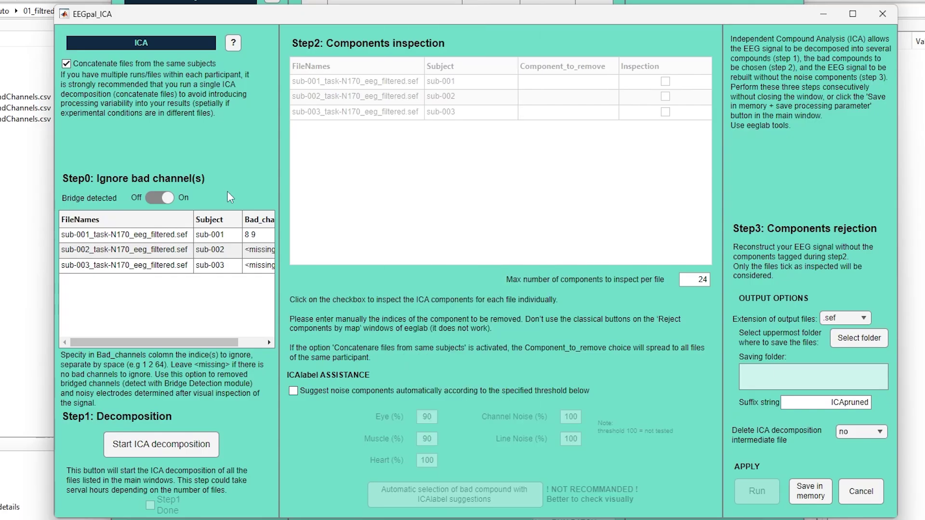
double_click(269, 249)
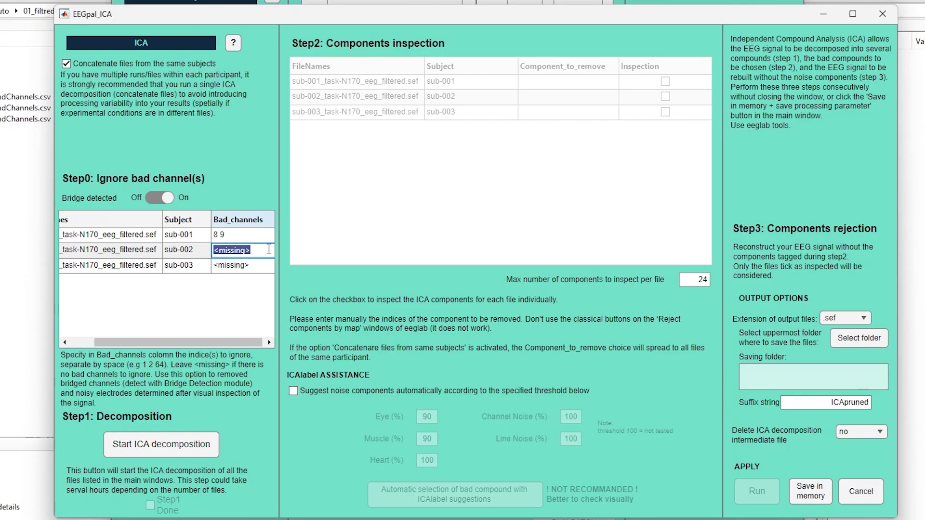
text(1 31)
key(Return)
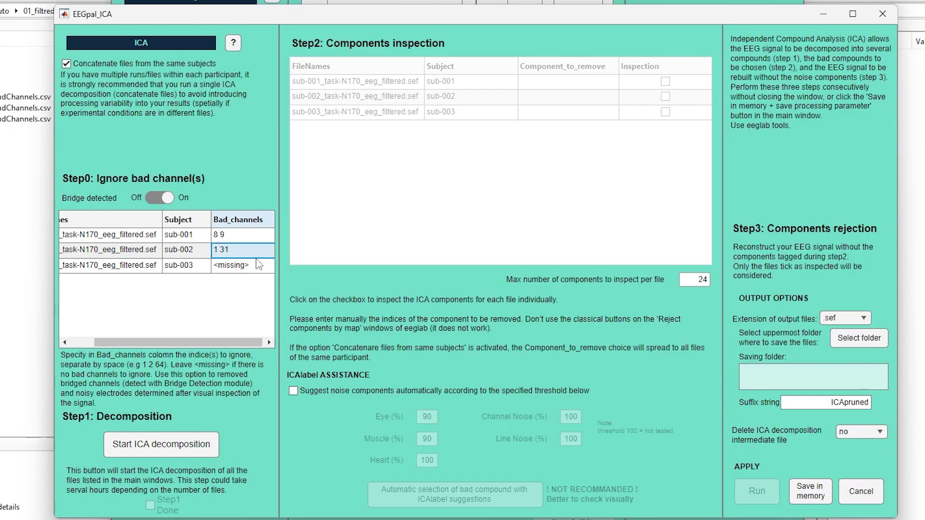
double_click(253, 264)
text(6)
key(Return)
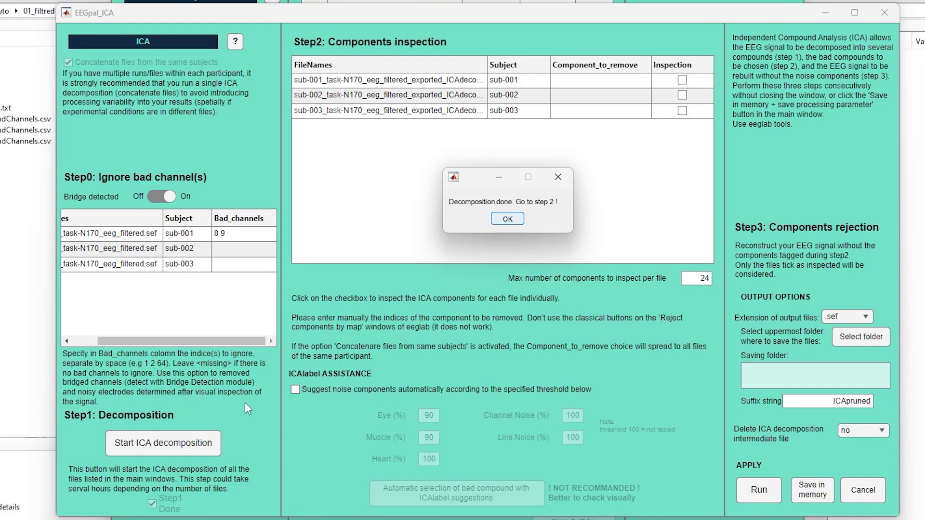
Dismiss the decomposition message, open the component inspection for sub-001, and examine its component maps and traces over time.
click(507, 219)
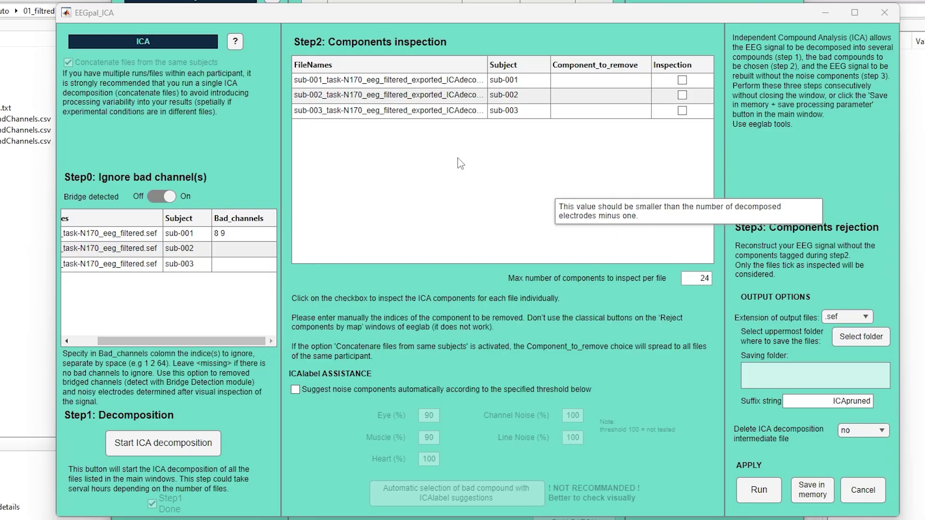
click(682, 81)
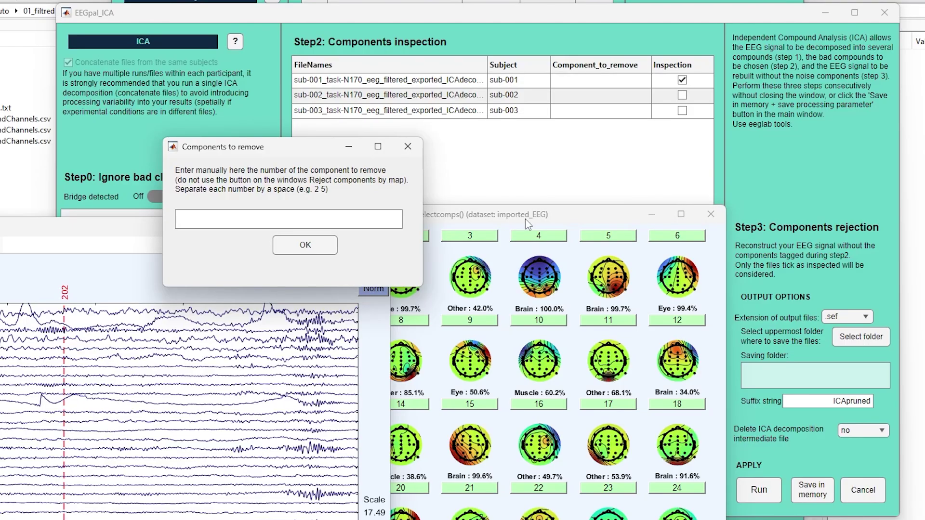
drag(525, 219, 722, 70)
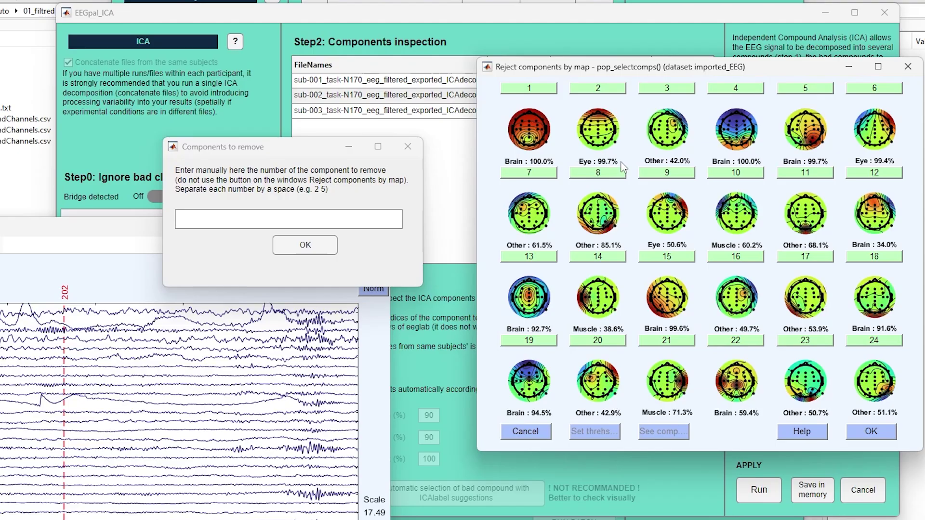
drag(0, 230, 352, 100)
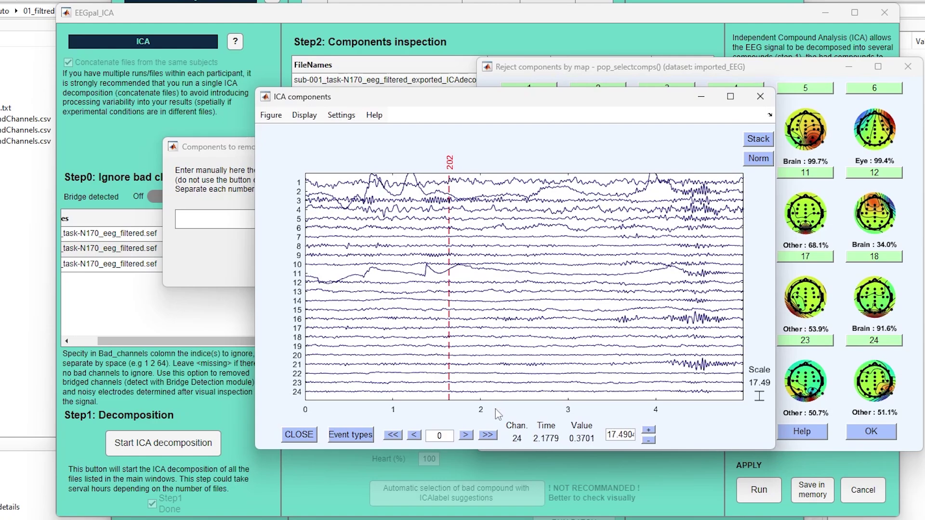
click(488, 435)
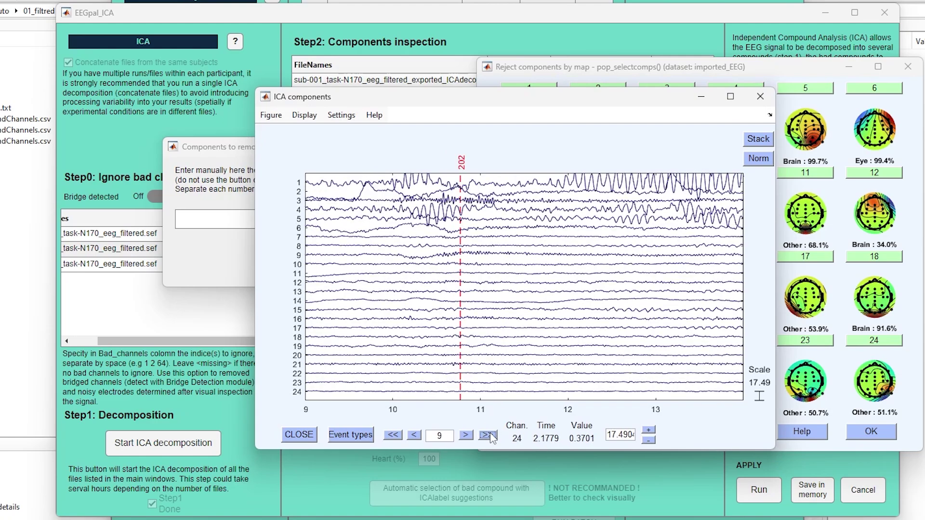
click(490, 435)
click(490, 435)
click(489, 434)
Enter 1 2 as the components to remove for sub-001.
click(223, 152)
drag(234, 143, 526, 178)
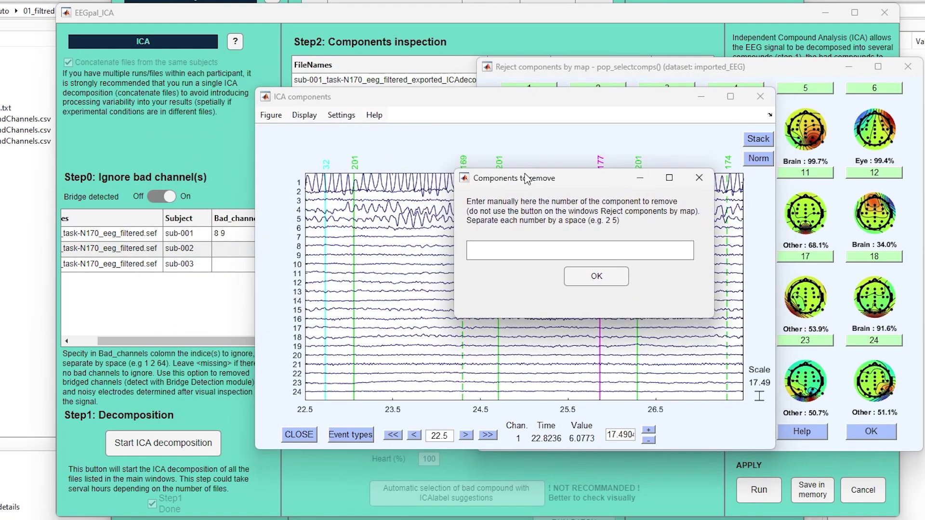
click(558, 251)
text(1 2)
key(Return)
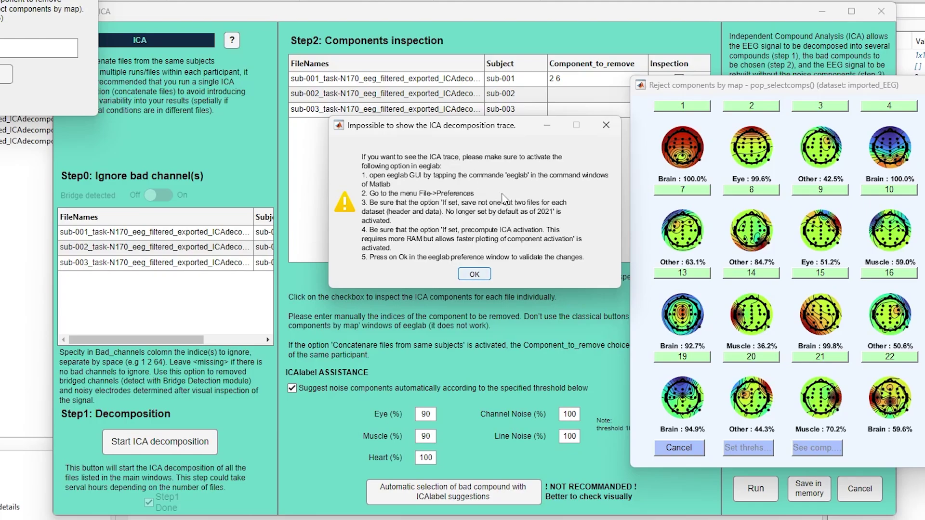
Dismiss the ICA trace warning and launch EEGLAB with the eeglab command in MATLAB.
click(475, 274)
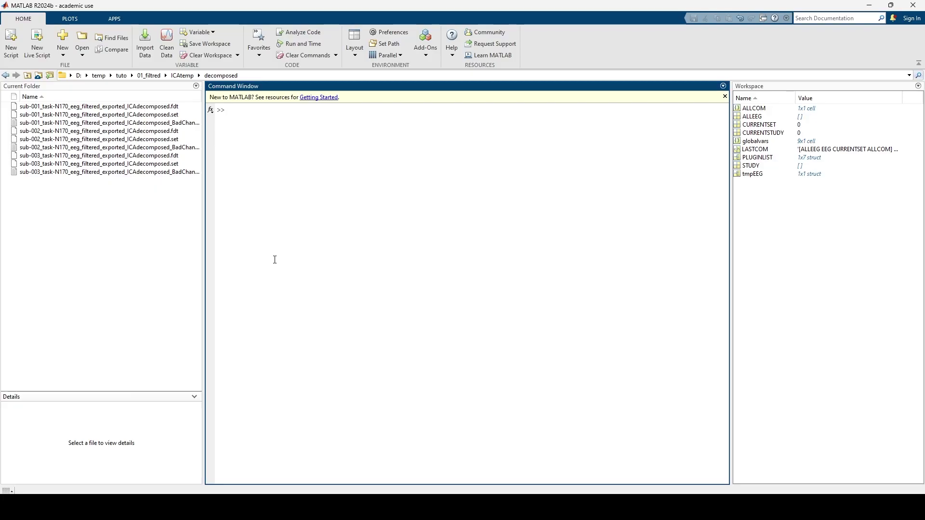
text(eeglab)
key(Return)
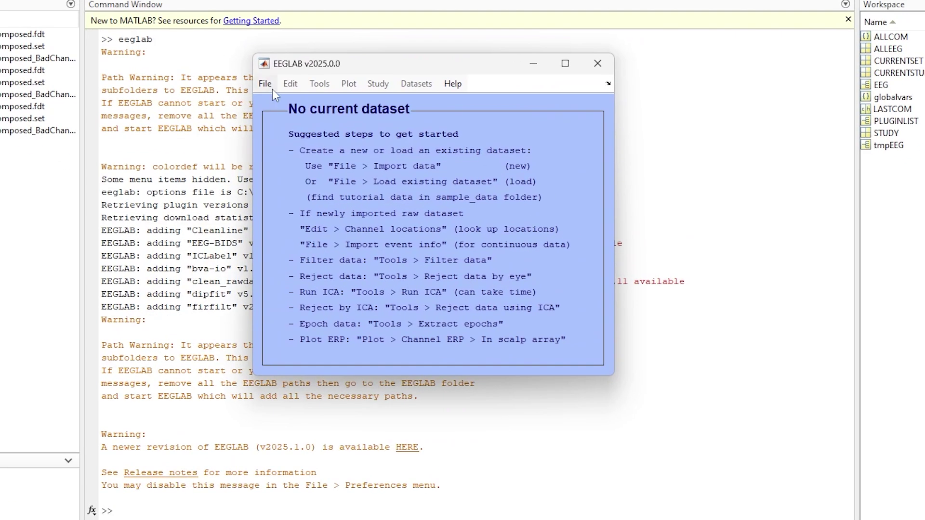
Enable saving two files per dataset and precomputing ICA activations in the EEGLAB preferences, and accept them.
click(266, 84)
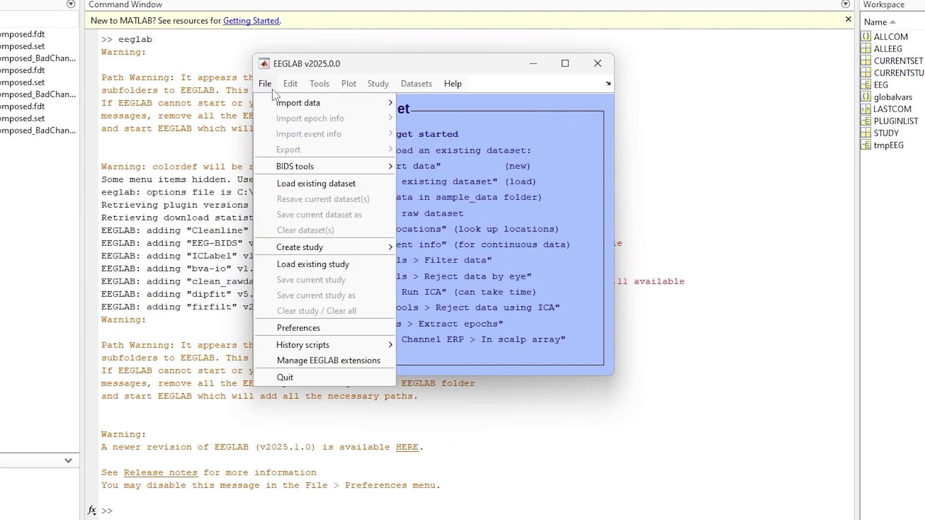
click(309, 326)
click(757, 100)
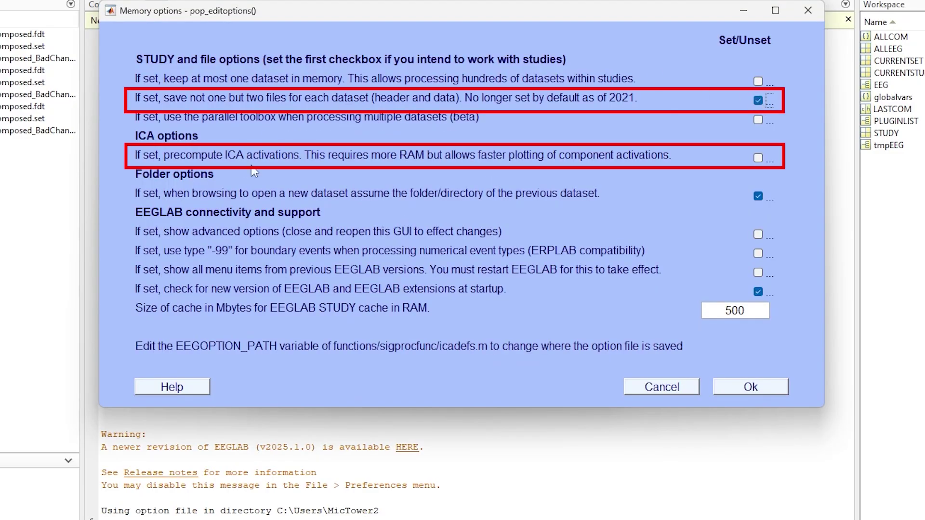
click(757, 158)
click(766, 387)
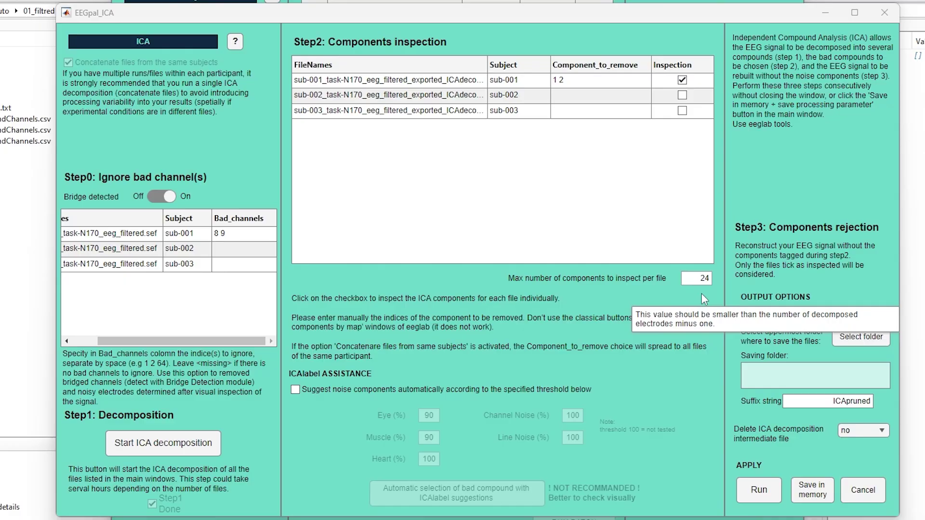
Enable automatic ICAlabel noise component suggestions and reopen the component inspection for sub-001 with its maps moved aside.
click(419, 389)
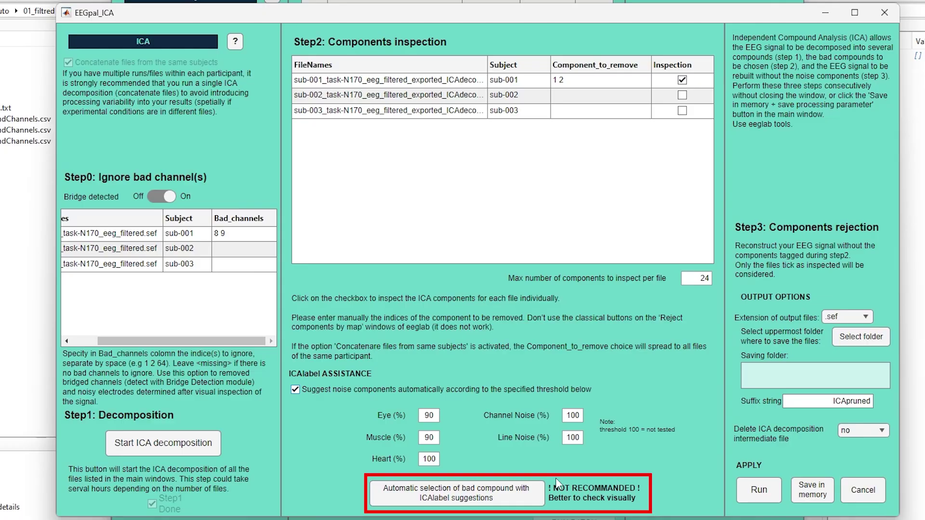
click(682, 80)
click(682, 80)
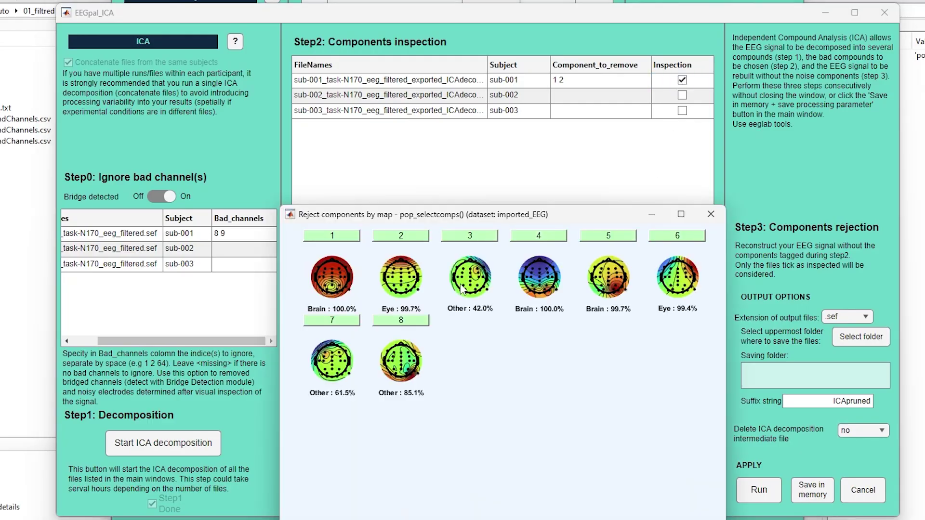
drag(464, 219, 622, 99)
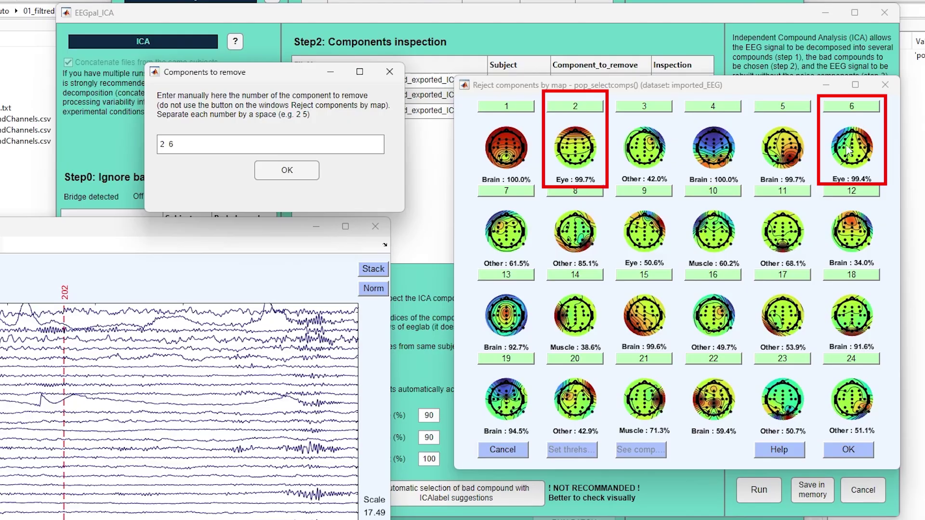
click(189, 144)
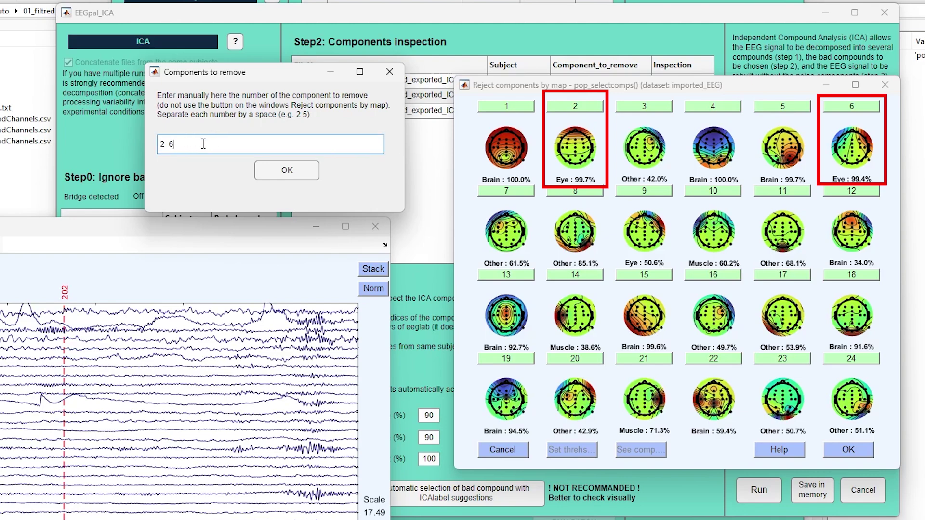
Examine the scalp map, continuous data and power spectrum of component 2, and close its properties.
click(576, 128)
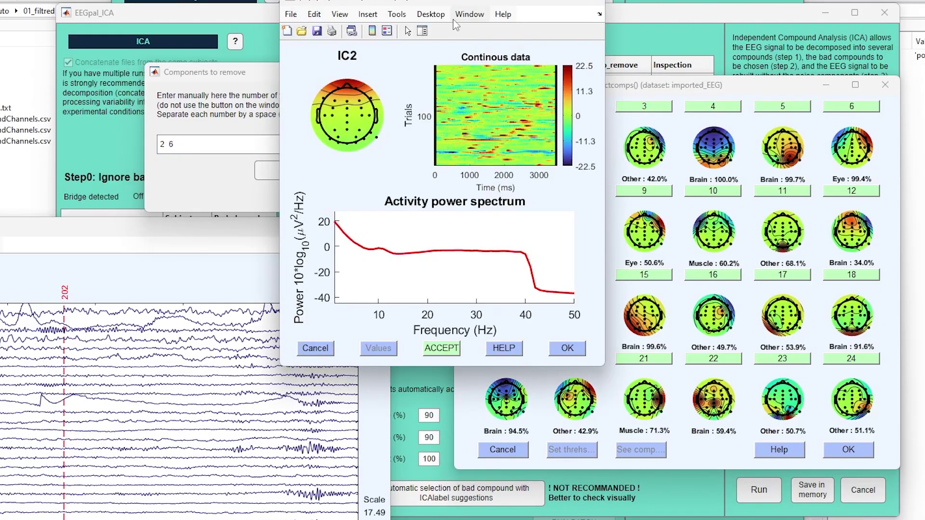
drag(456, 6, 626, 21)
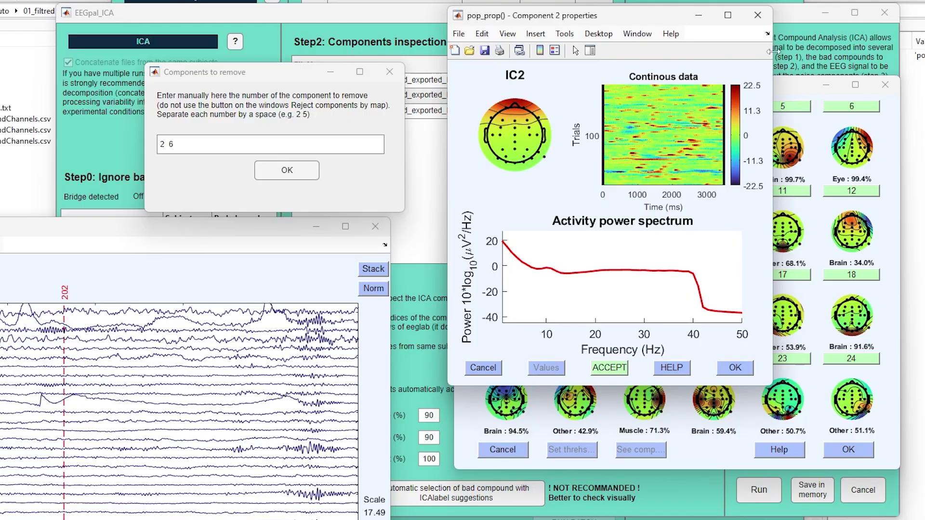
click(757, 15)
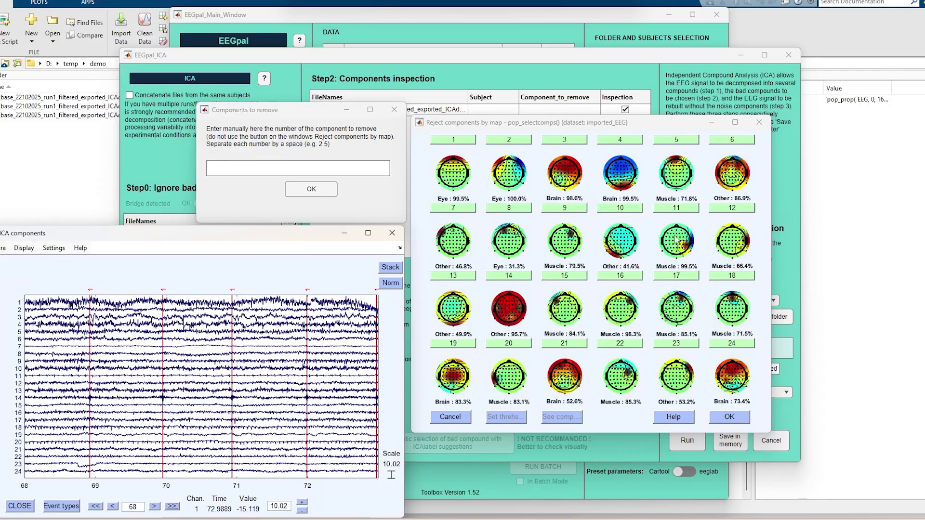
Examine component 11 in the second recording and page through the traces of components 11 and 20.
click(675, 209)
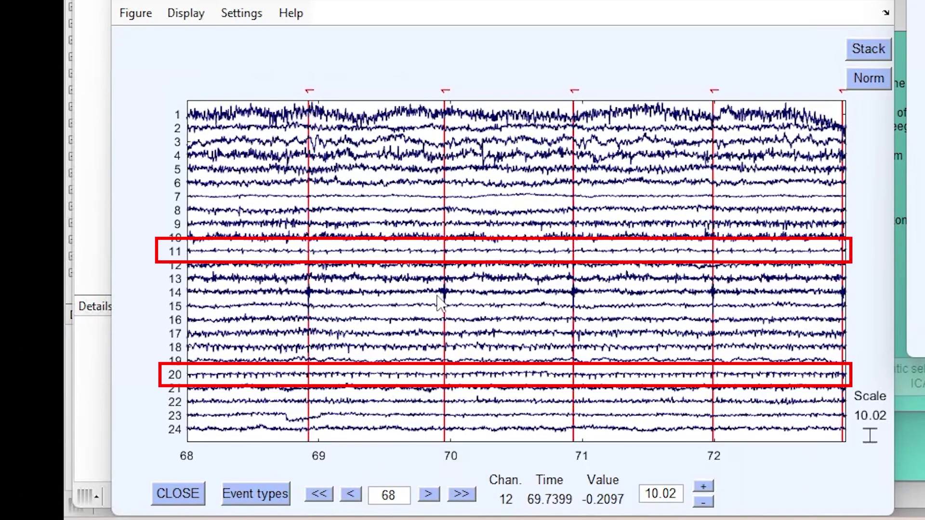
click(458, 494)
click(458, 494)
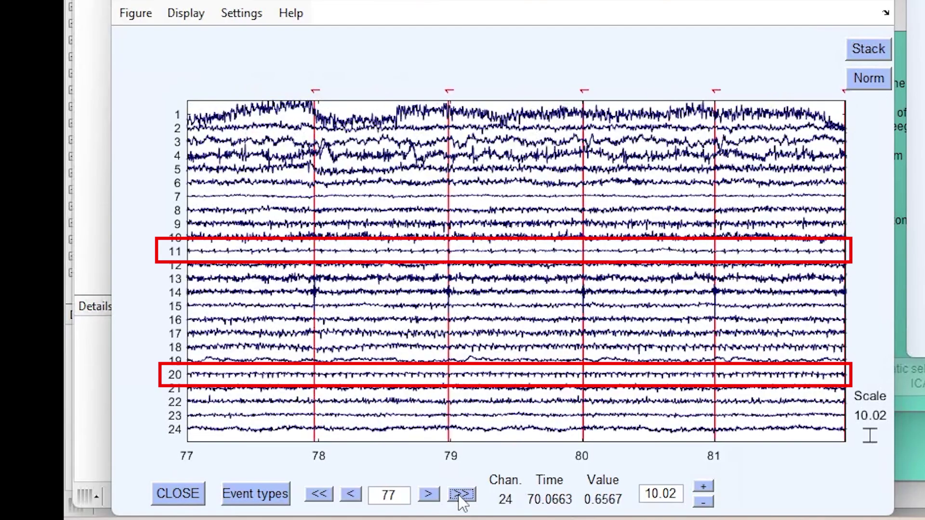
click(458, 494)
click(458, 495)
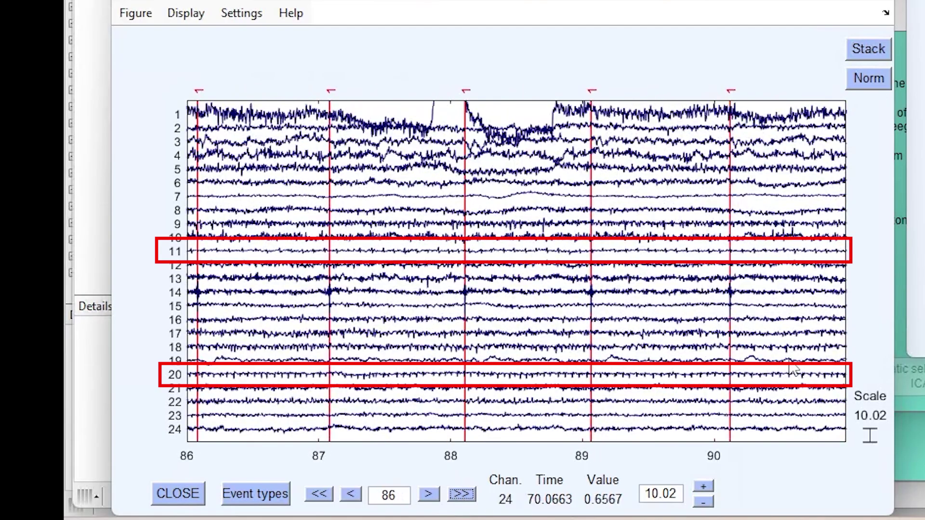
click(458, 495)
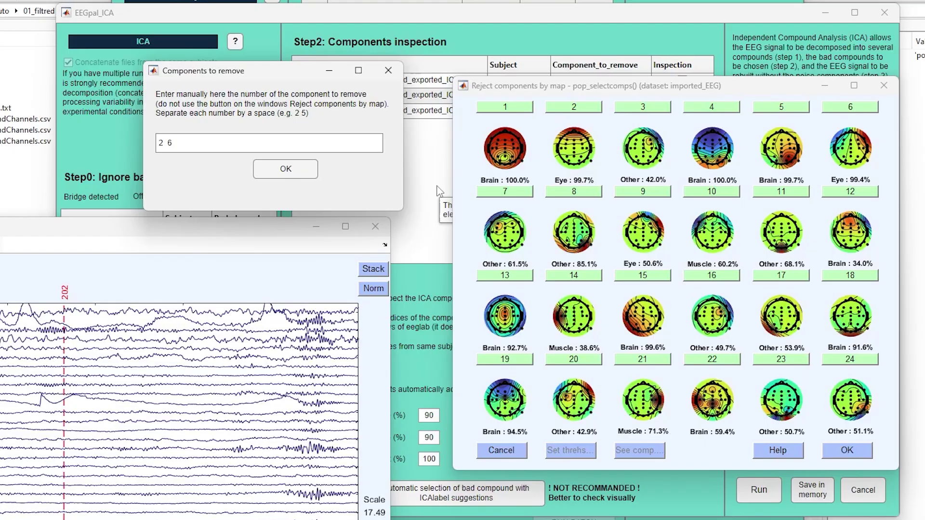
Confirm 2 6 as the components to remove for sub-001.
click(309, 170)
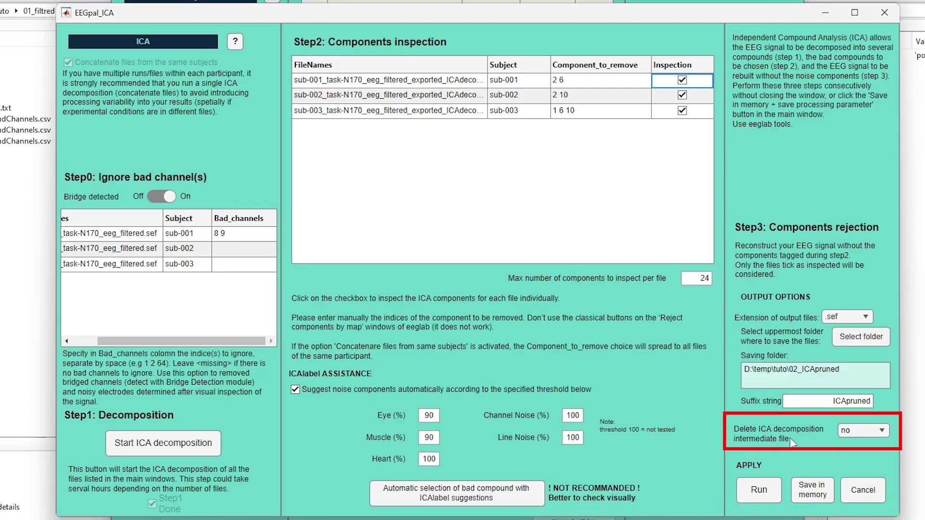
Set deletion of the intermediate ICA decomposition file to yes and return it to no.
click(846, 432)
click(849, 460)
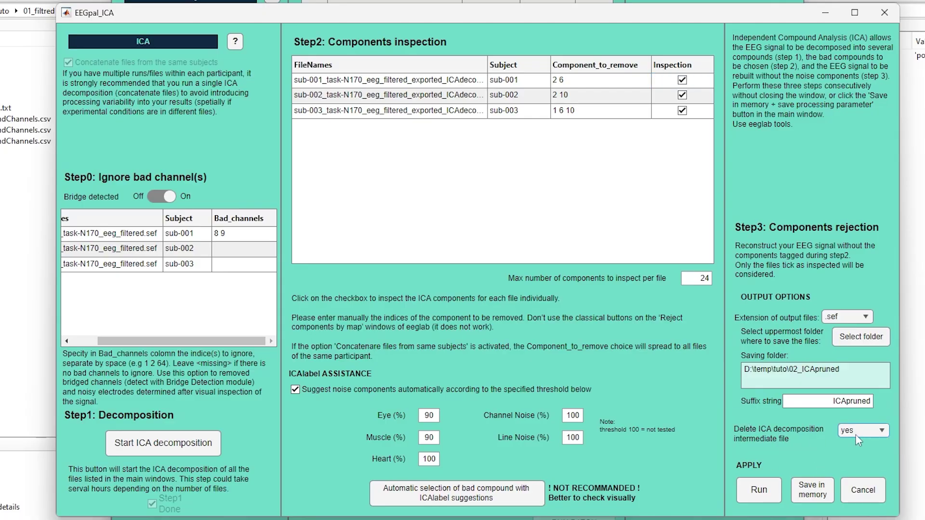
click(856, 432)
click(854, 444)
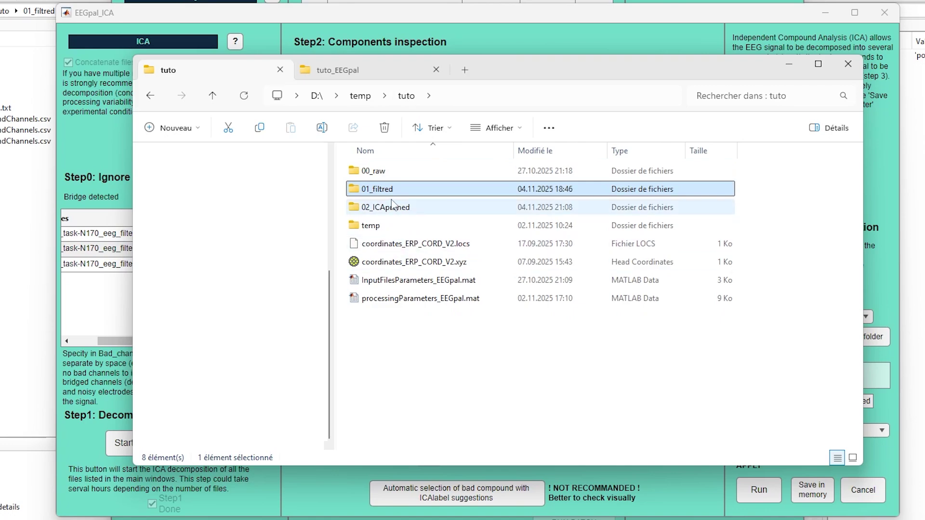
Browse to 01_filtred\ICAtemp\decomposed and widen the name column to read the decomposition file names.
double_click(390, 191)
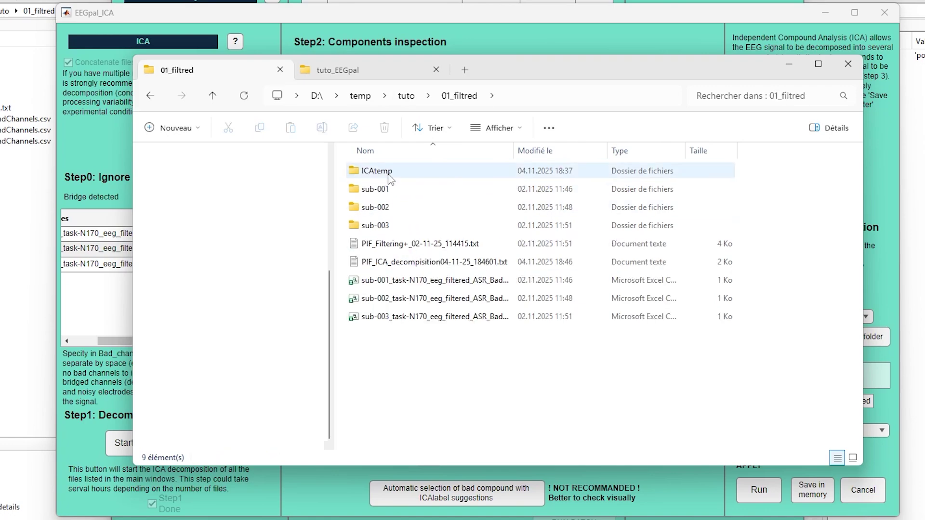
mouse_move(390, 179)
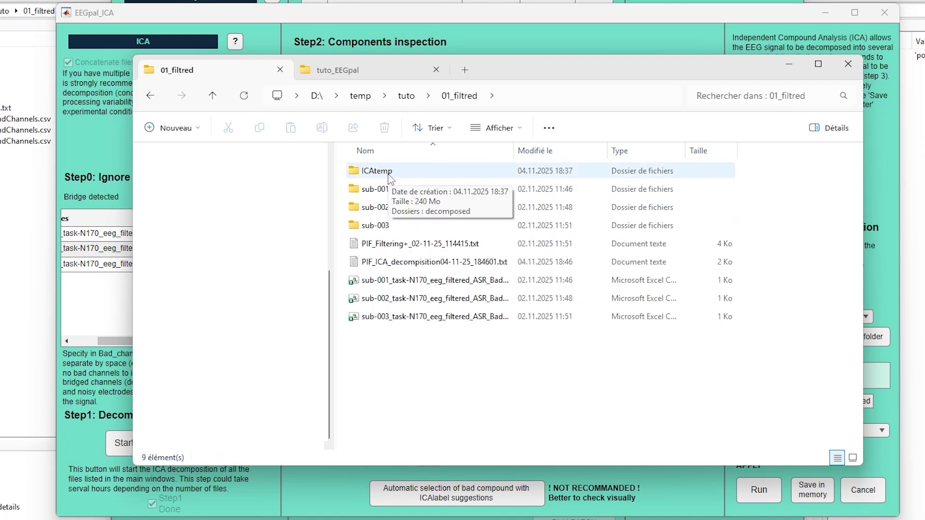
double_click(390, 174)
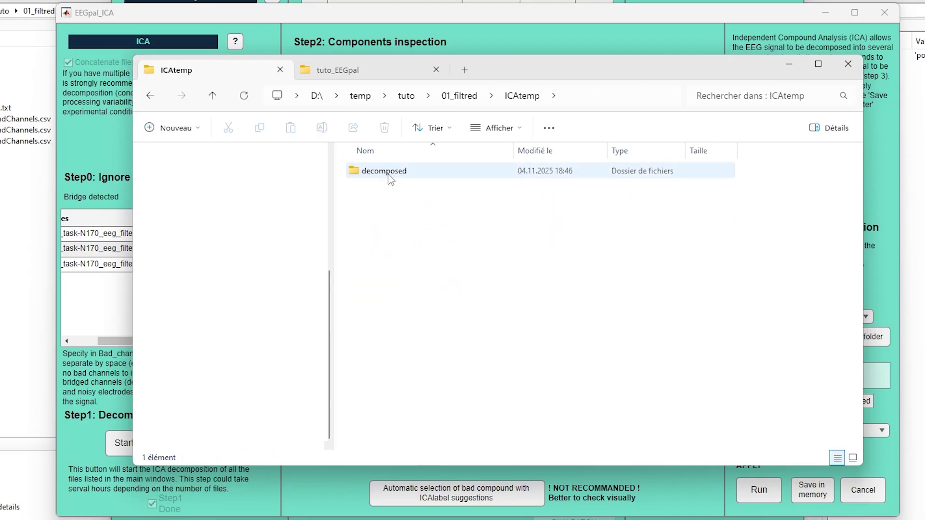
double_click(388, 173)
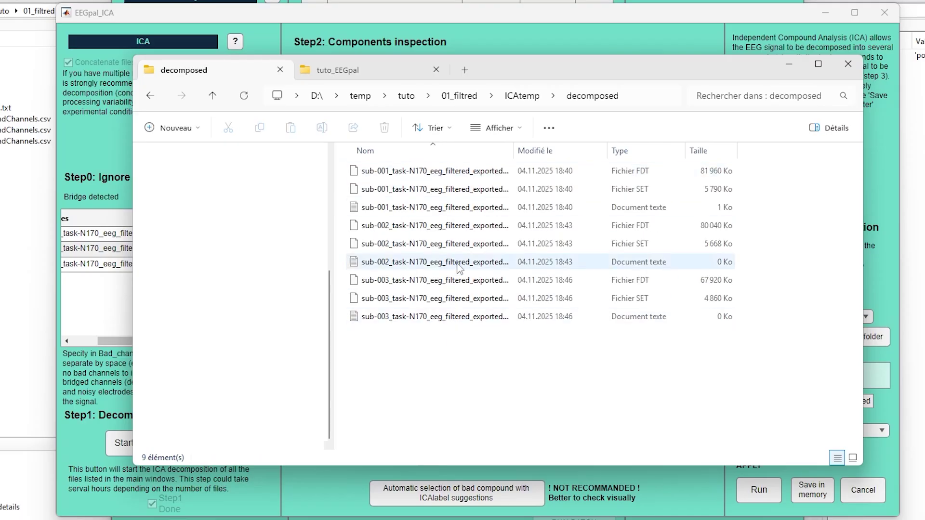
double_click(513, 150)
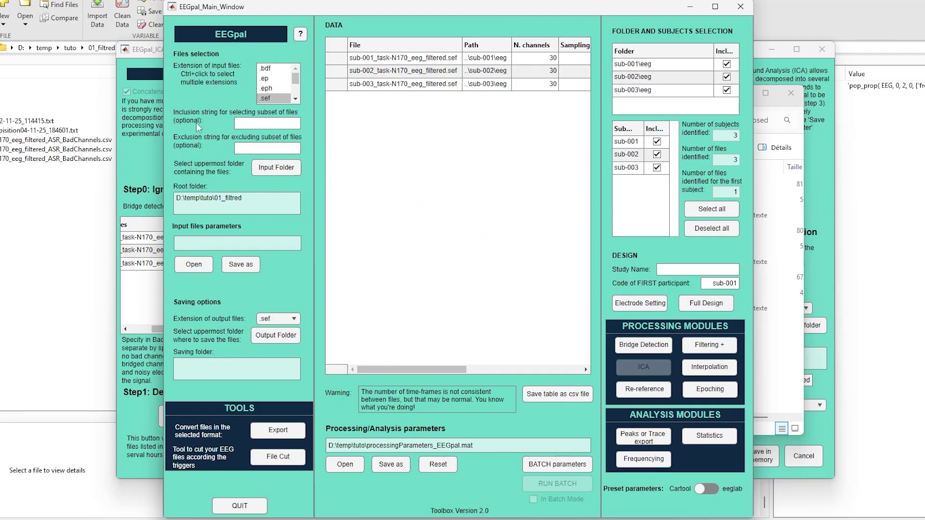
Select .set as the extension of the input files in the EEGpal main window.
click(296, 99)
click(285, 90)
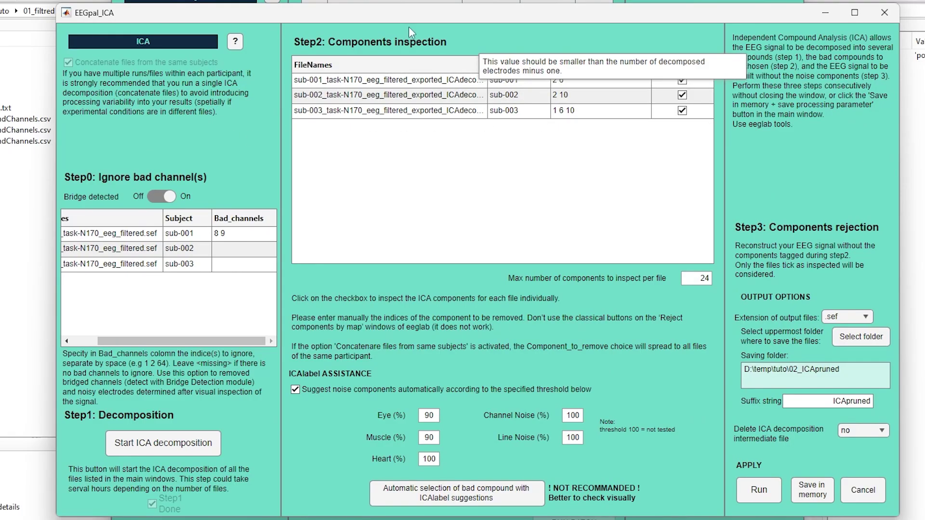
Run the component rejection for the inspected files, dismiss the message, and save the ICA settings in memory.
click(551, 168)
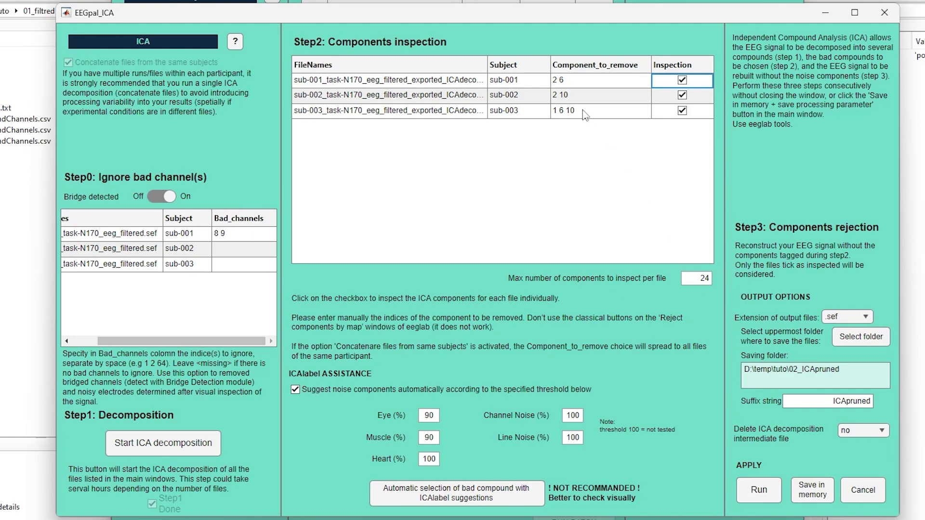
click(759, 490)
click(481, 205)
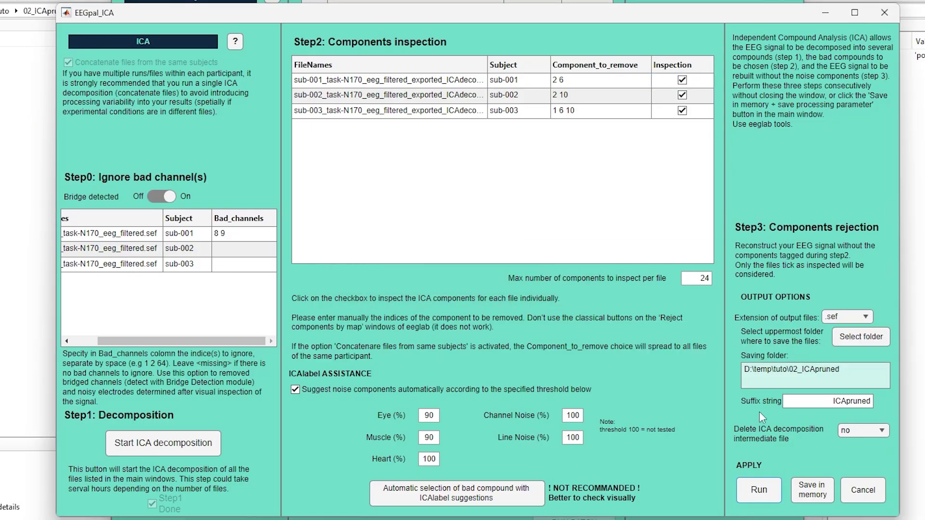
click(813, 492)
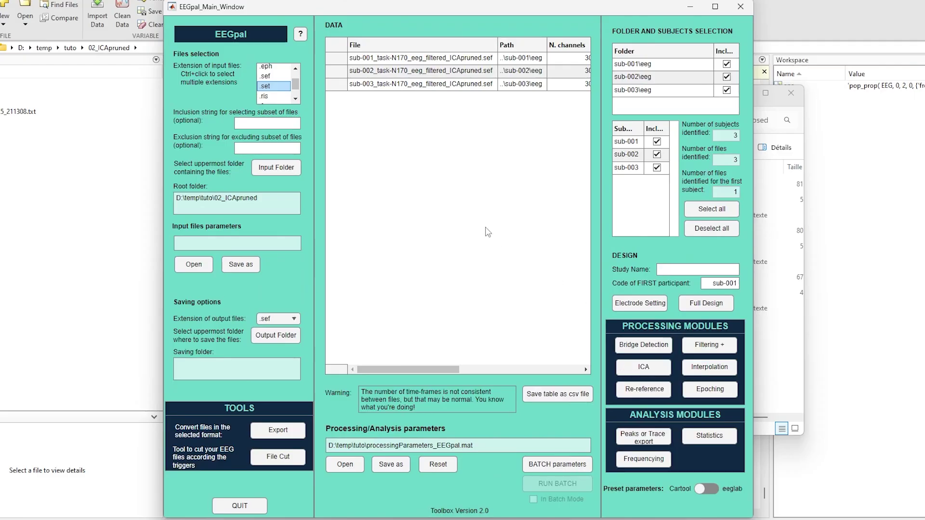